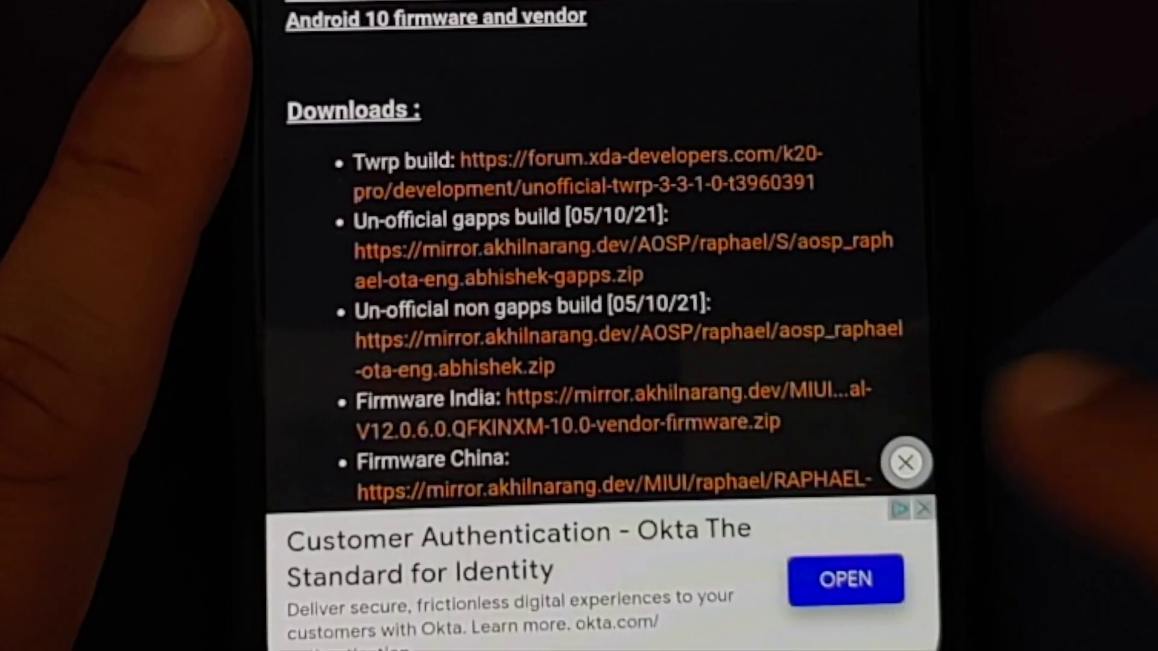
{"action": "scroll", "coordinate": [760, 339], "scroll_direction": "down", "scroll_amount": 3}
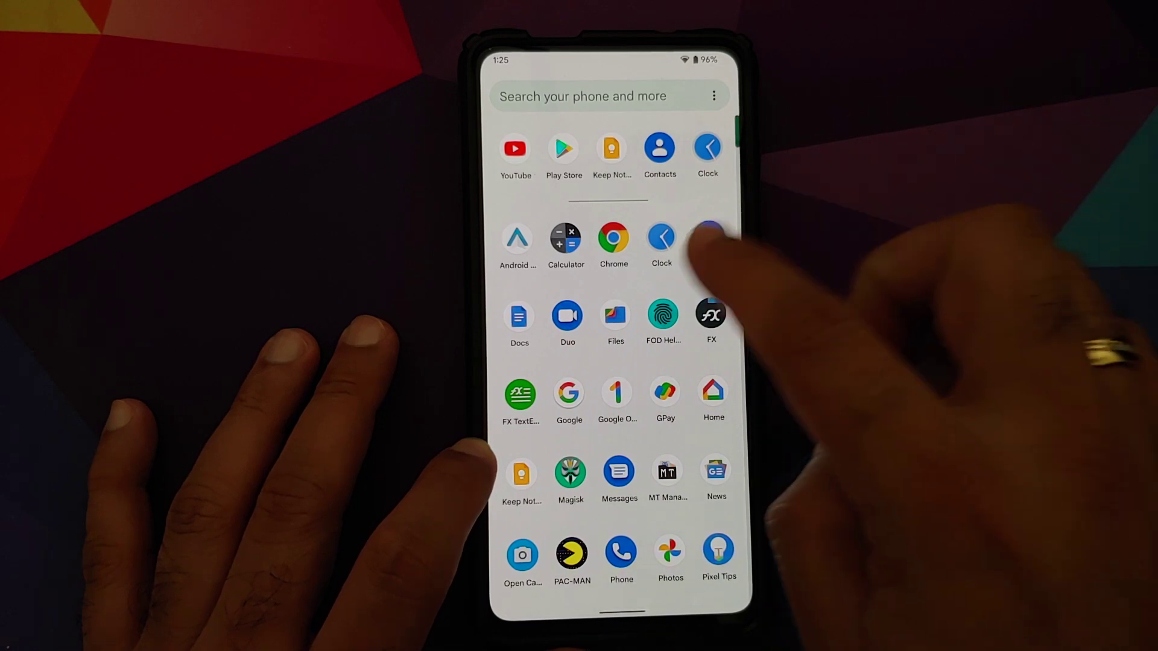
- View the Download folder in internal storage holding the 1.30 GB ROM and 829 MB firmware zips
{"action": "left_click", "coordinate": [615, 317]}
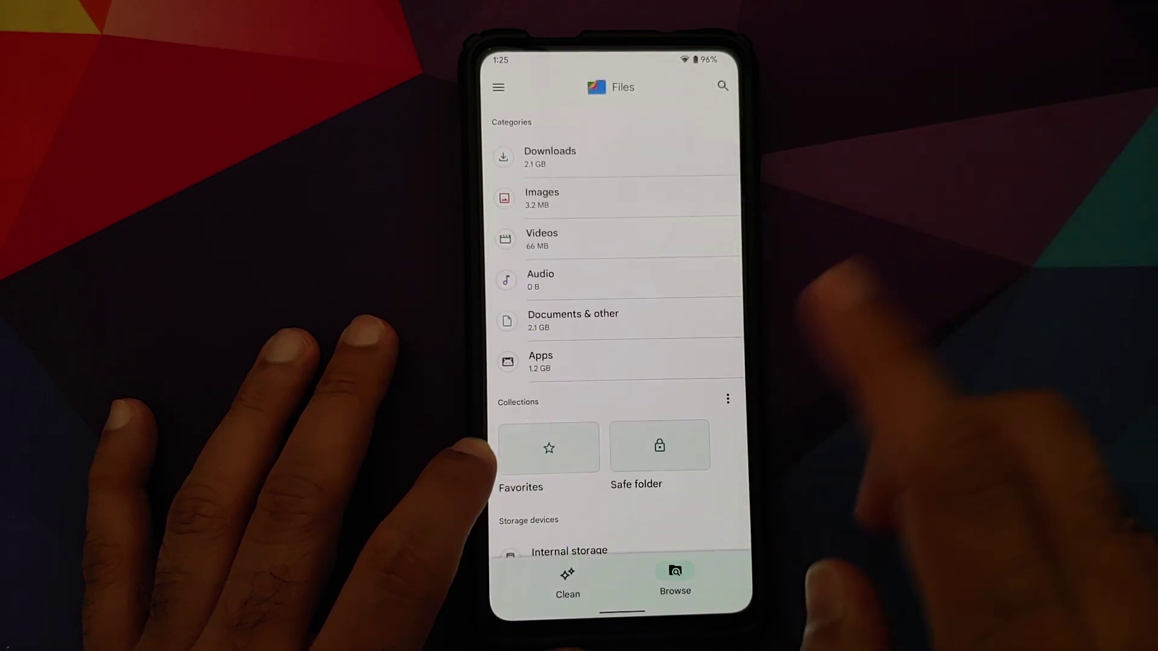
{"action": "scroll", "coordinate": [615, 362], "scroll_direction": "down", "scroll_amount": 2}
{"action": "left_click", "coordinate": [567, 466]}
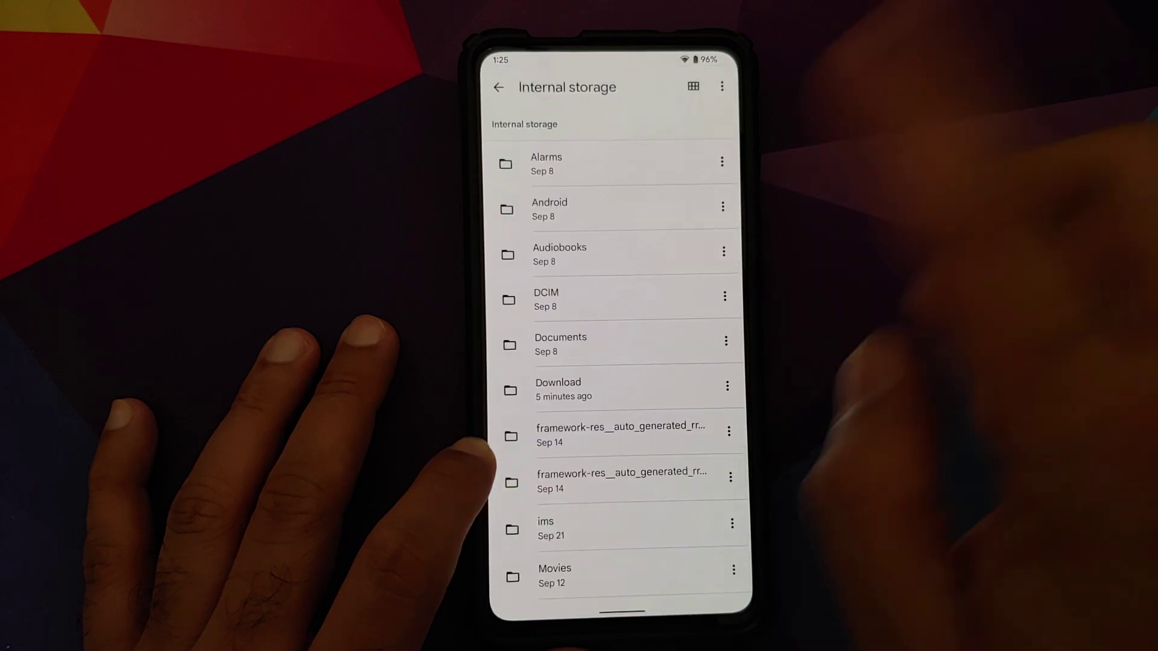
{"action": "left_click", "coordinate": [579, 382]}
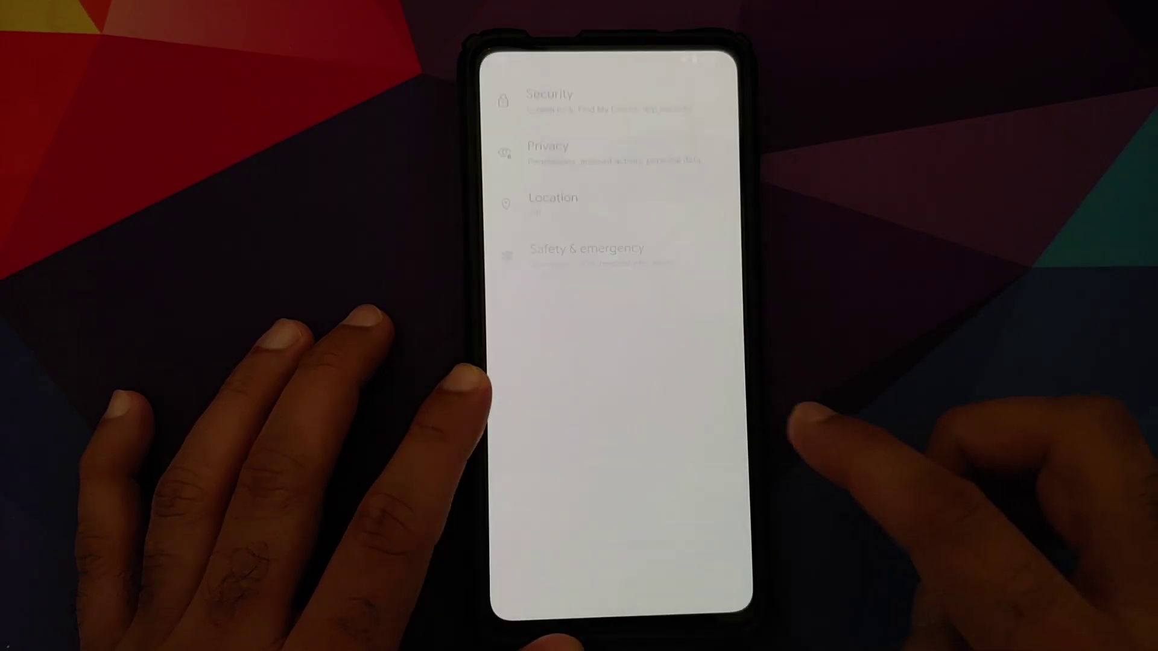
{"action": "scroll", "coordinate": [621, 344], "scroll_direction": "up", "scroll_amount": 3}
{"action": "scroll", "coordinate": [620, 344], "scroll_direction": "down", "scroll_amount": 5}
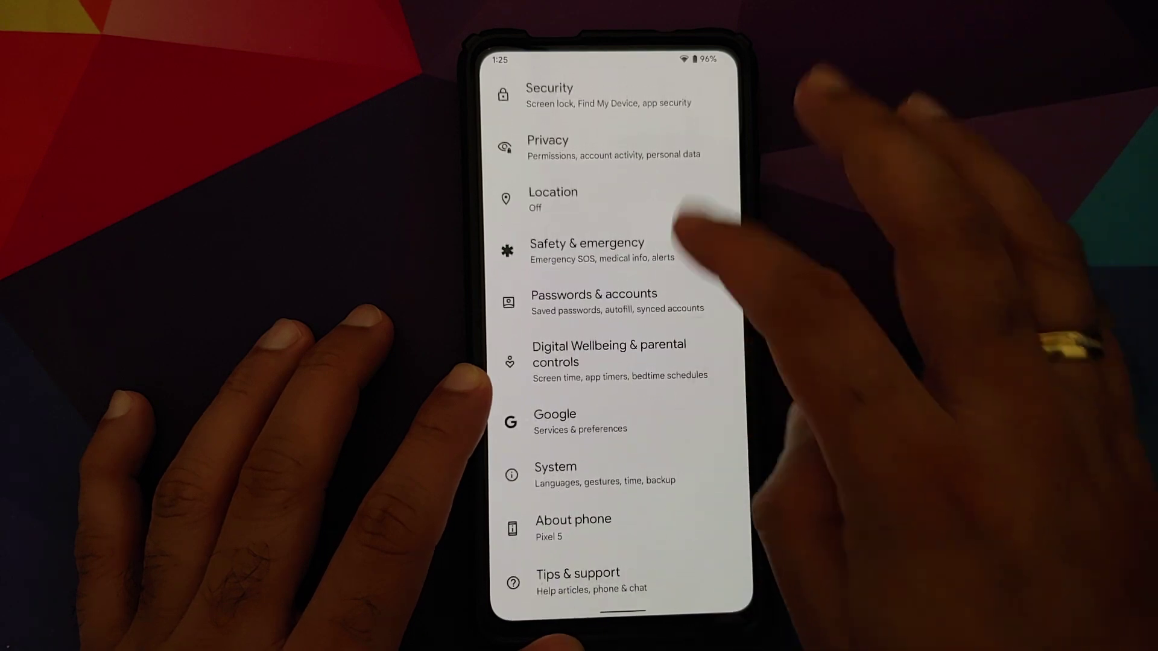
{"action": "scroll", "coordinate": [621, 344], "scroll_direction": "up", "scroll_amount": 5}
{"action": "scroll", "coordinate": [620, 344], "scroll_direction": "down", "scroll_amount": 5}
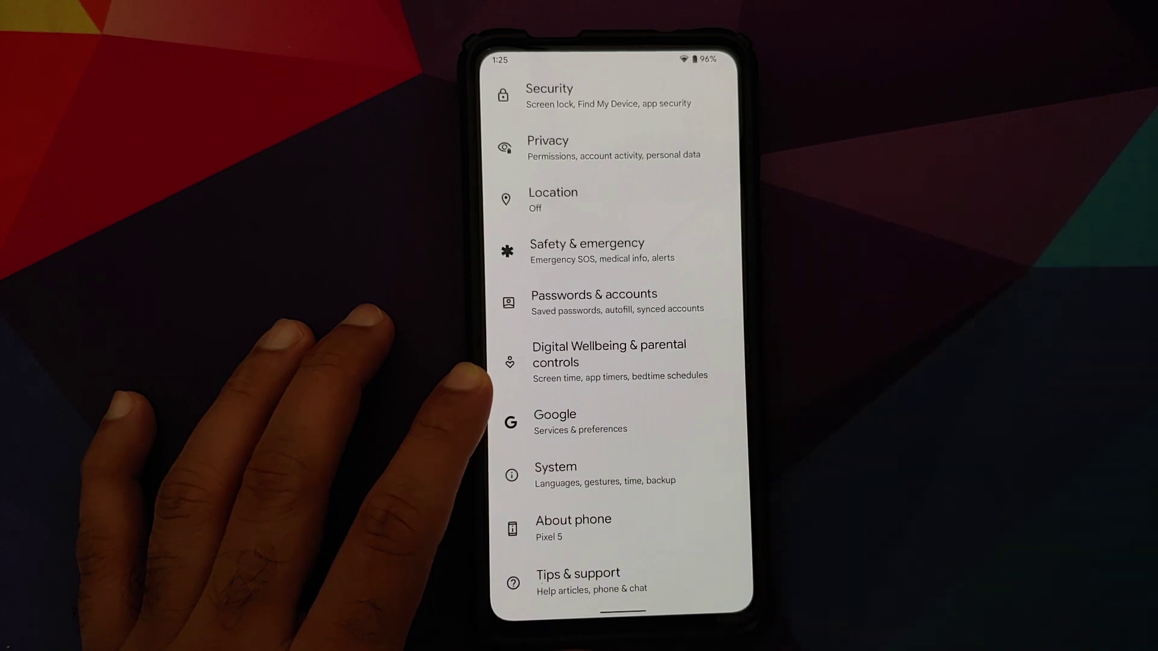
- Check Passwords & accounts shows no Google account and Security shows Swipe screen lock, then go home
{"action": "left_click", "coordinate": [633, 301]}
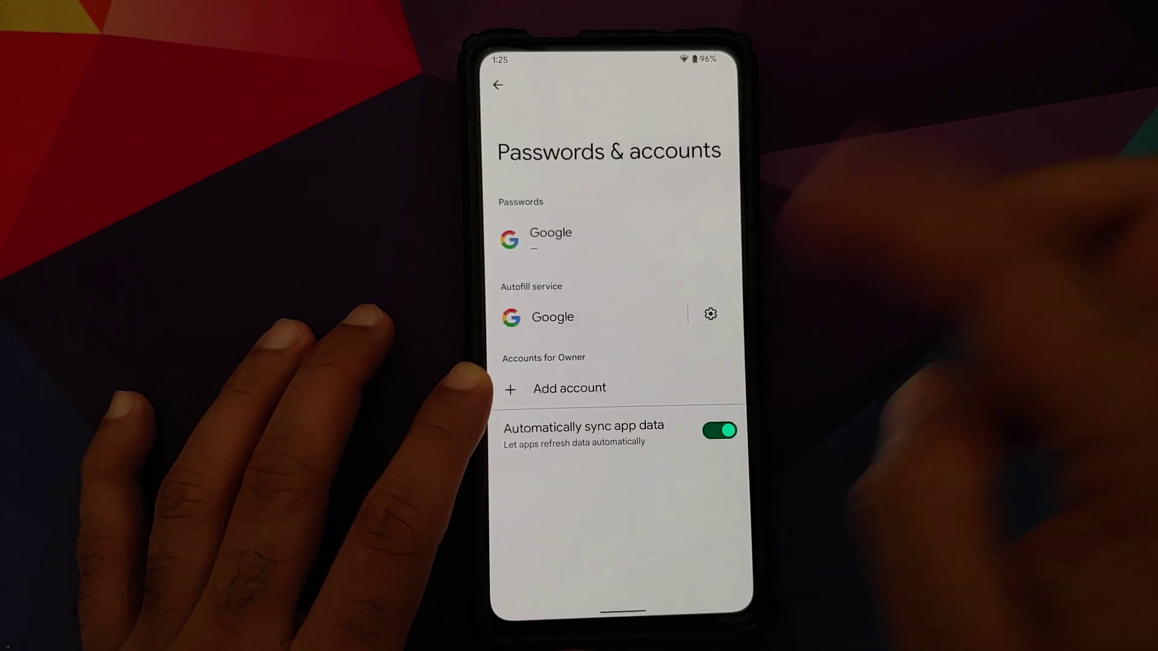
{"action": "left_click_drag", "start_coordinate": [737, 290], "coordinate": [624, 285]}
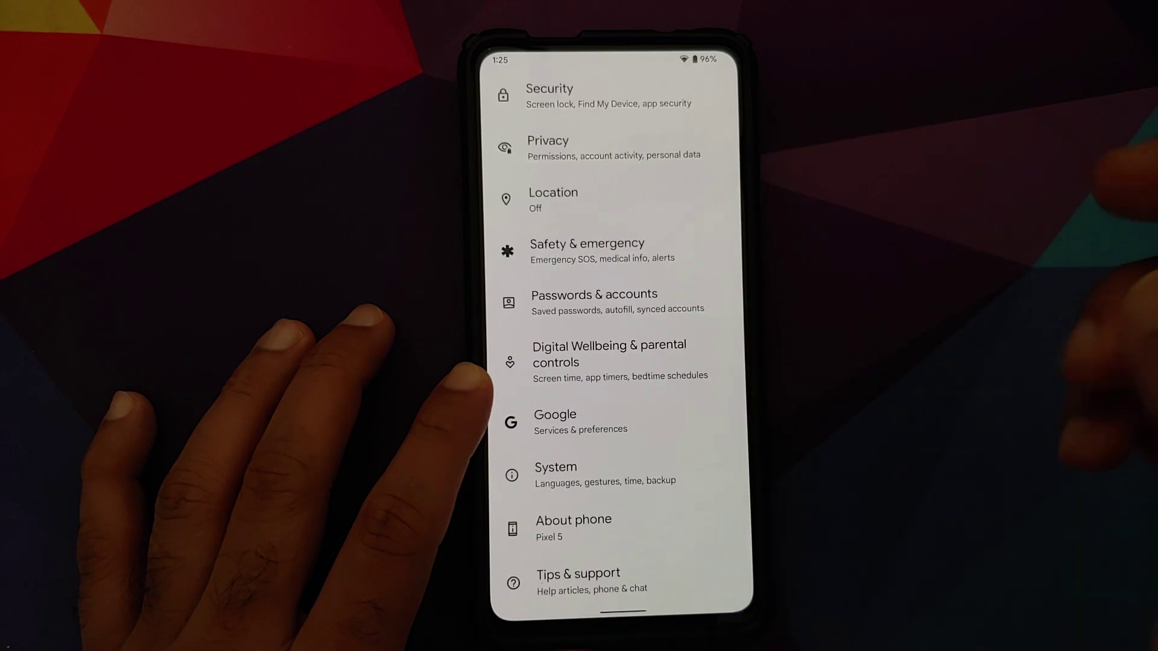
{"action": "scroll", "coordinate": [633, 362], "scroll_direction": "up", "scroll_amount": 3}
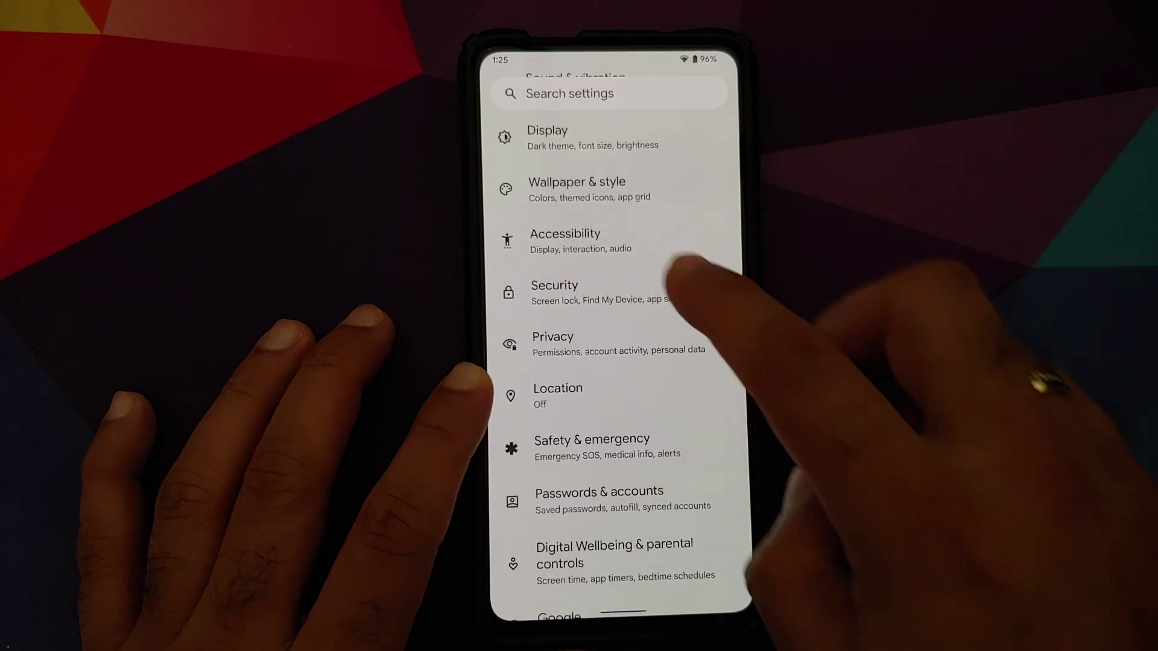
{"action": "left_click", "coordinate": [652, 284]}
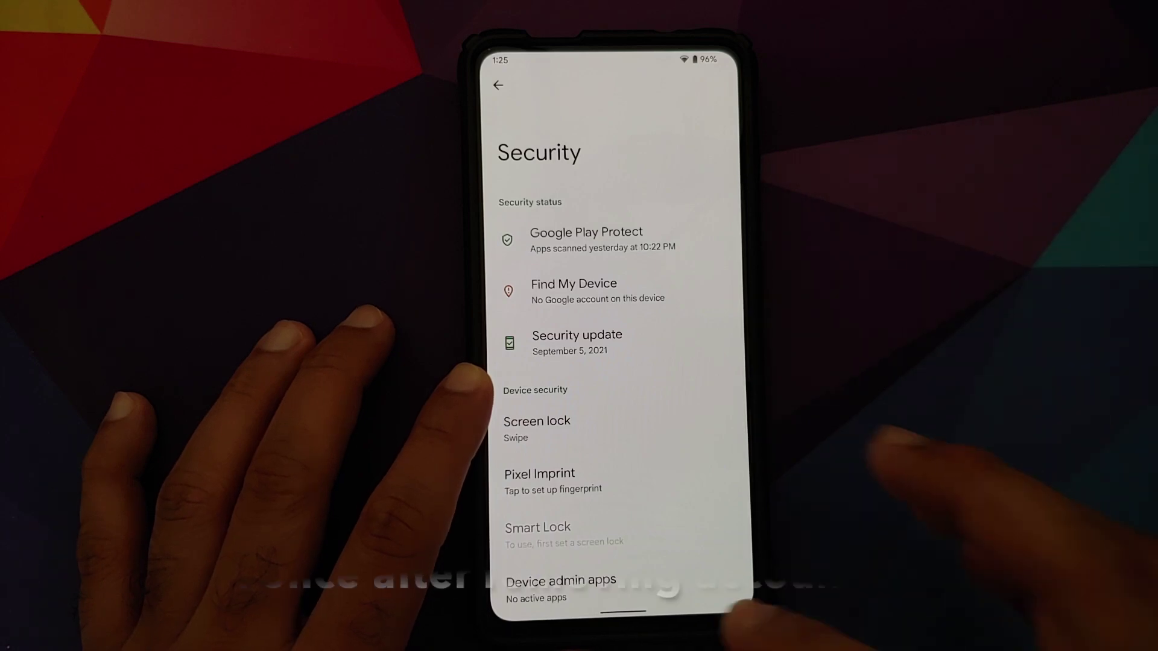
{"action": "left_click_drag", "start_coordinate": [623, 611], "coordinate": [622, 407]}
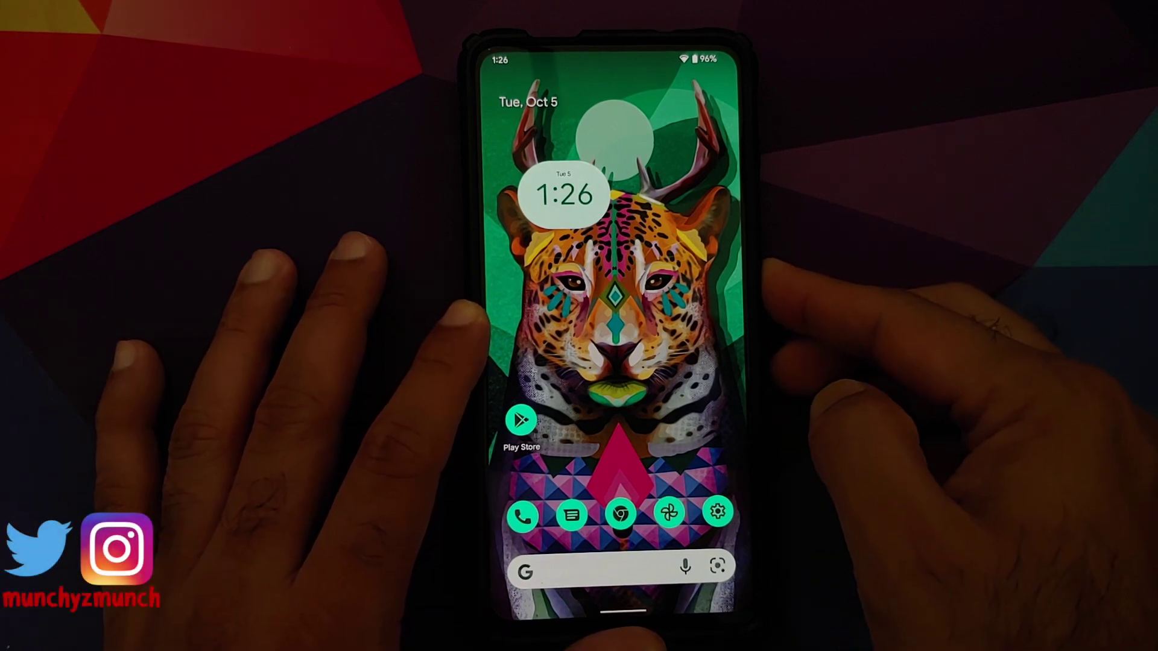
- Bring up the power menu to restart the phone into TWRP recovery
{"action": "key", "text": "XF86PowerOff"}
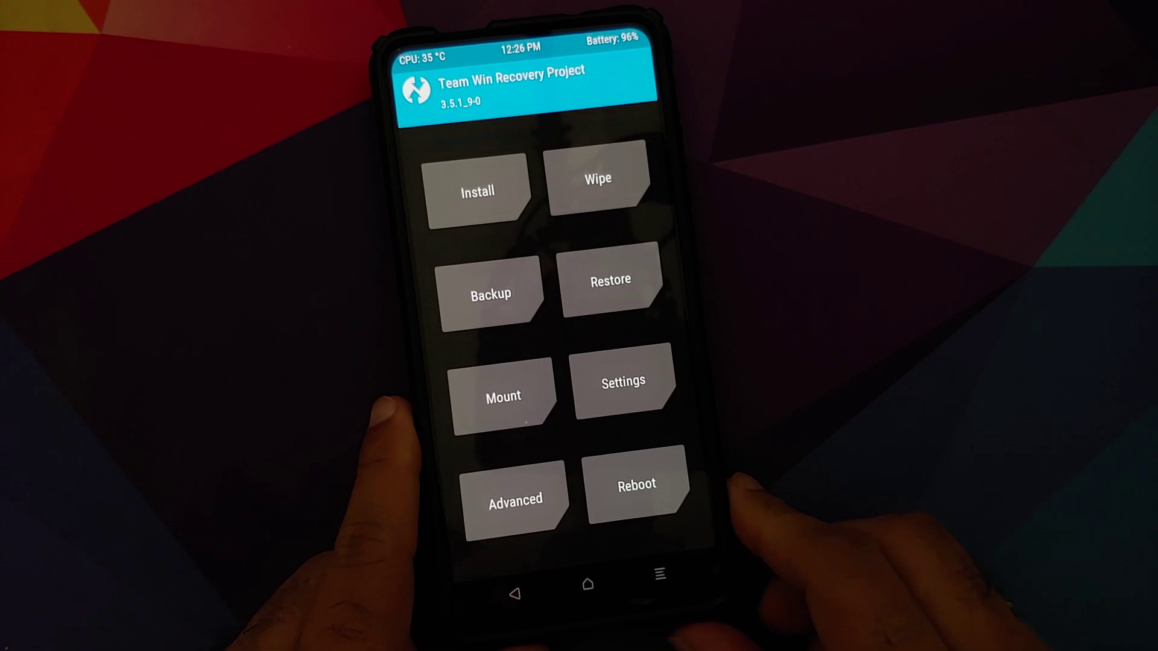
- Advanced-wipe Dalvik/ART Cache, Cache, System, Vendor and Data, then return to the main menu
{"action": "left_click", "coordinate": [598, 179]}
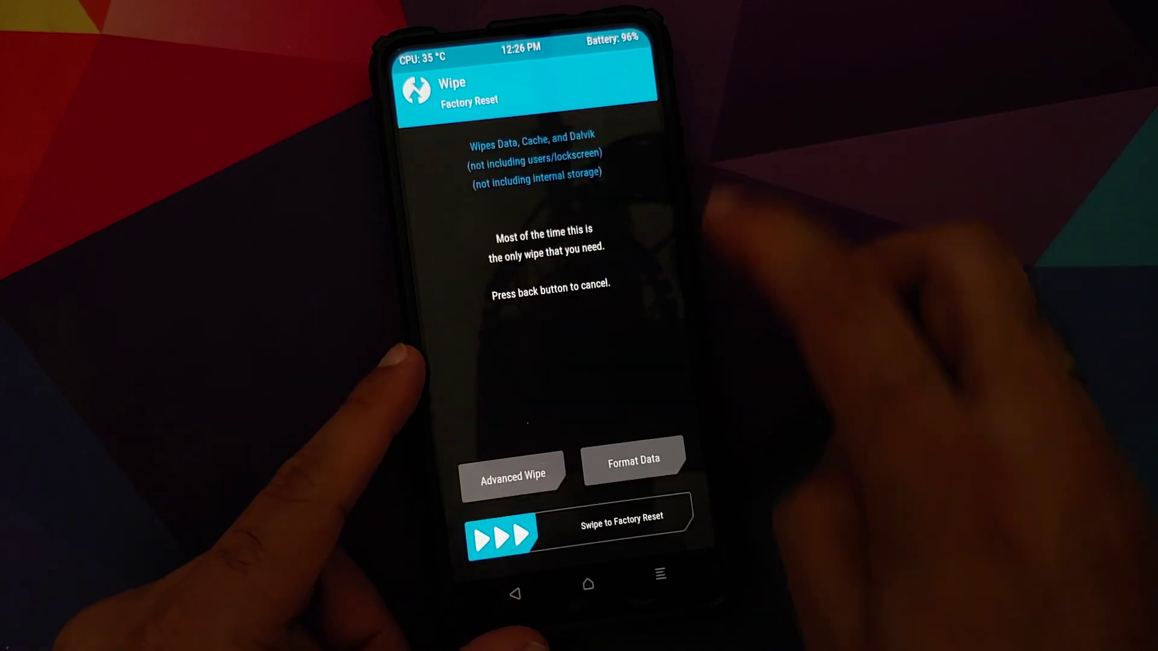
{"action": "left_click", "coordinate": [512, 476]}
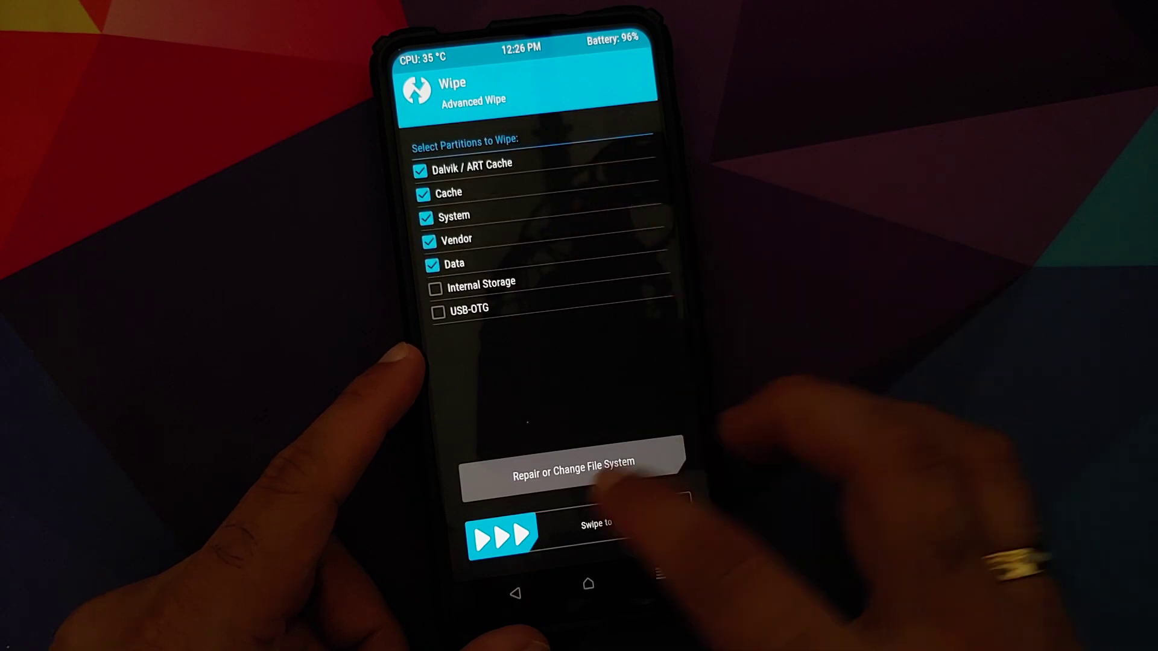
{"action": "left_click_drag", "start_coordinate": [500, 537], "coordinate": [665, 517]}
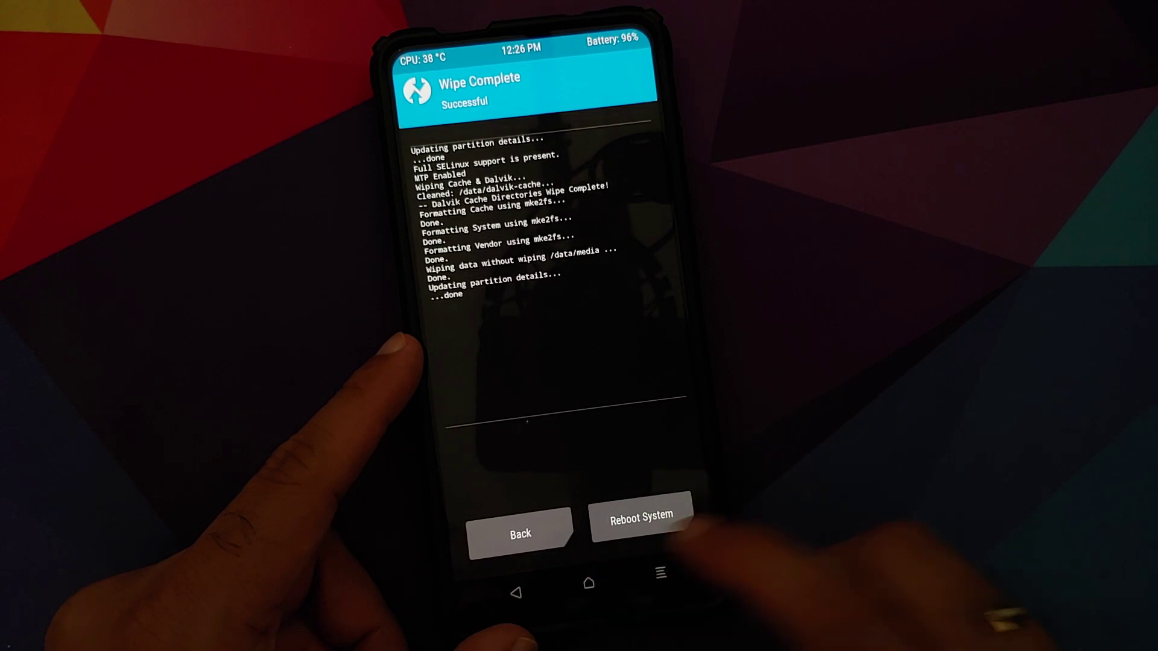
{"action": "left_click", "coordinate": [588, 583]}
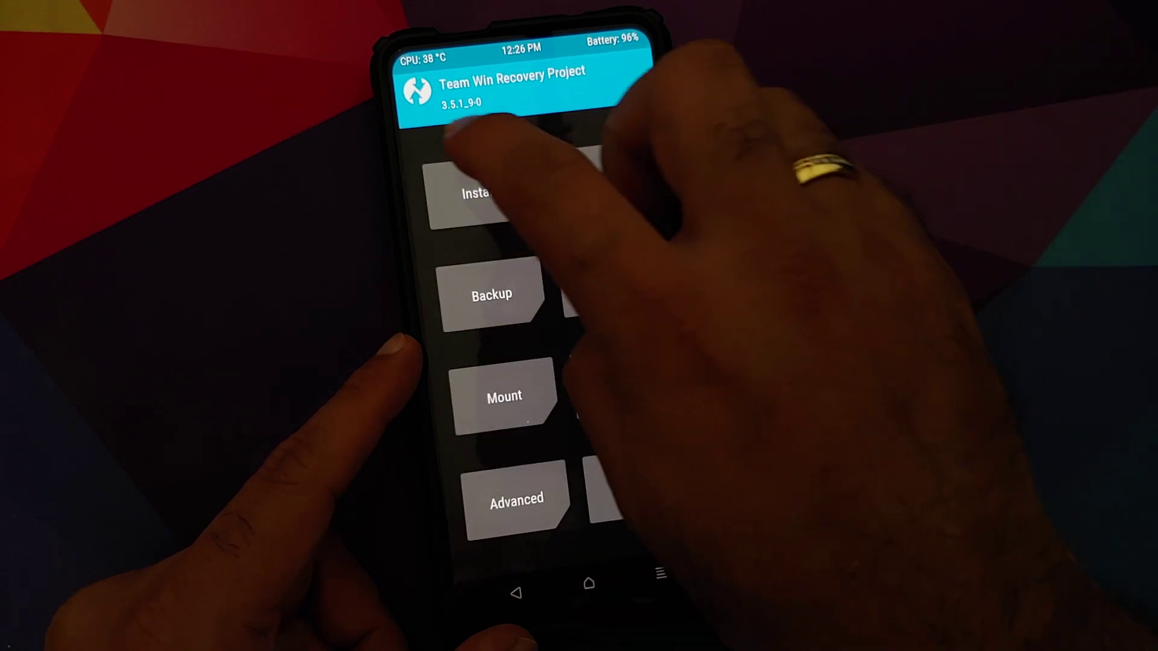
- Start the Install flow to browse for zip files to flash
{"action": "left_click", "coordinate": [475, 190]}
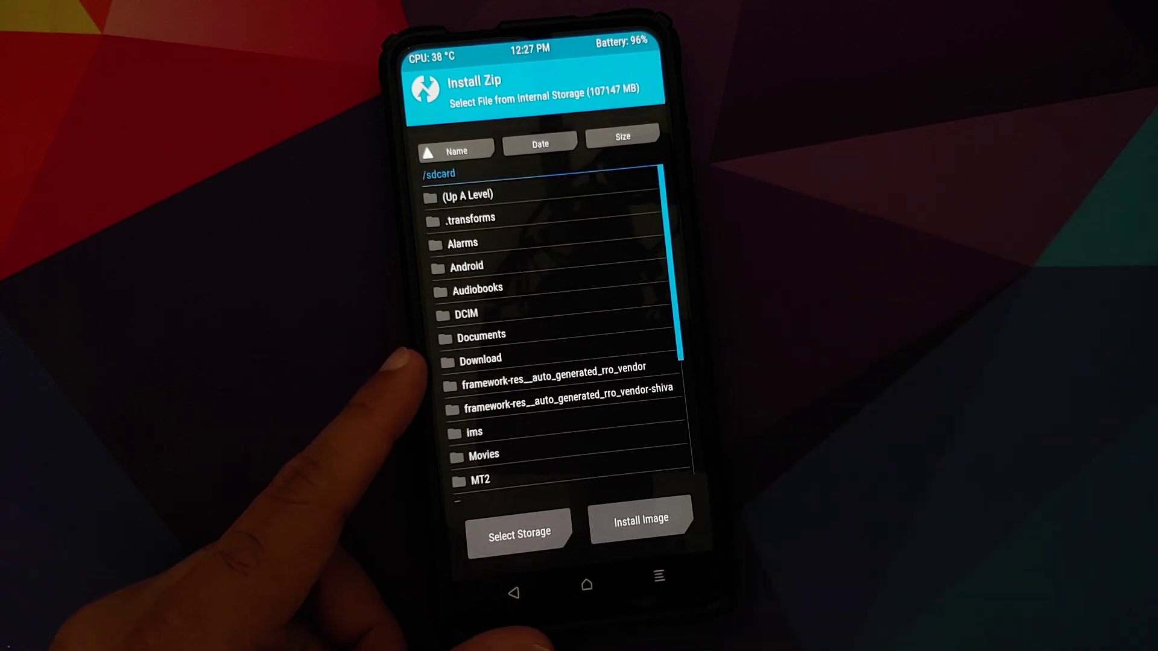
- Queue the RAPHAELGlobal firmware zip and AOSP GApps ROM zip from Download and flash both
{"action": "left_click", "coordinate": [480, 359]}
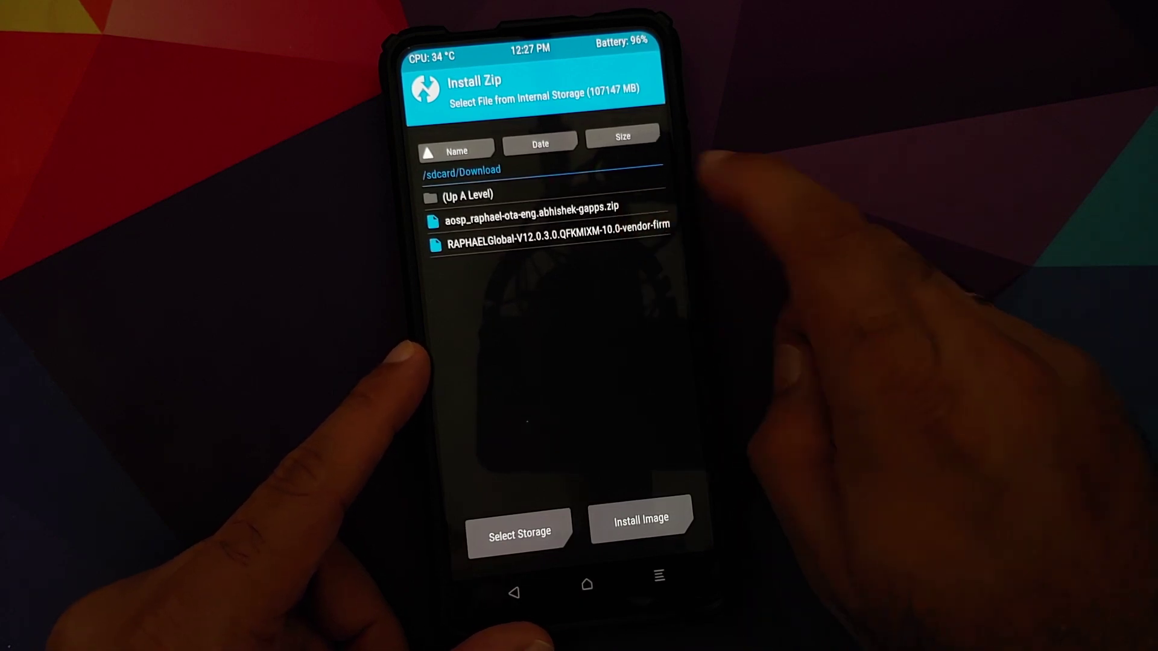
{"action": "left_click", "coordinate": [589, 237]}
{"action": "left_click", "coordinate": [535, 475]}
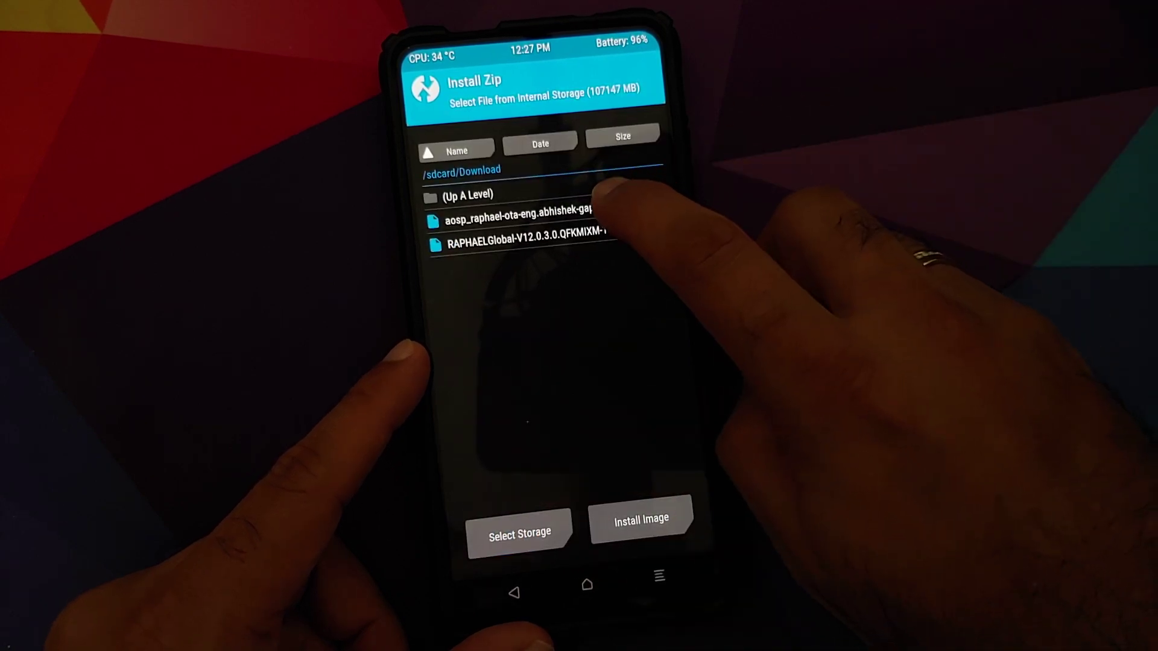
{"action": "left_click", "coordinate": [542, 215]}
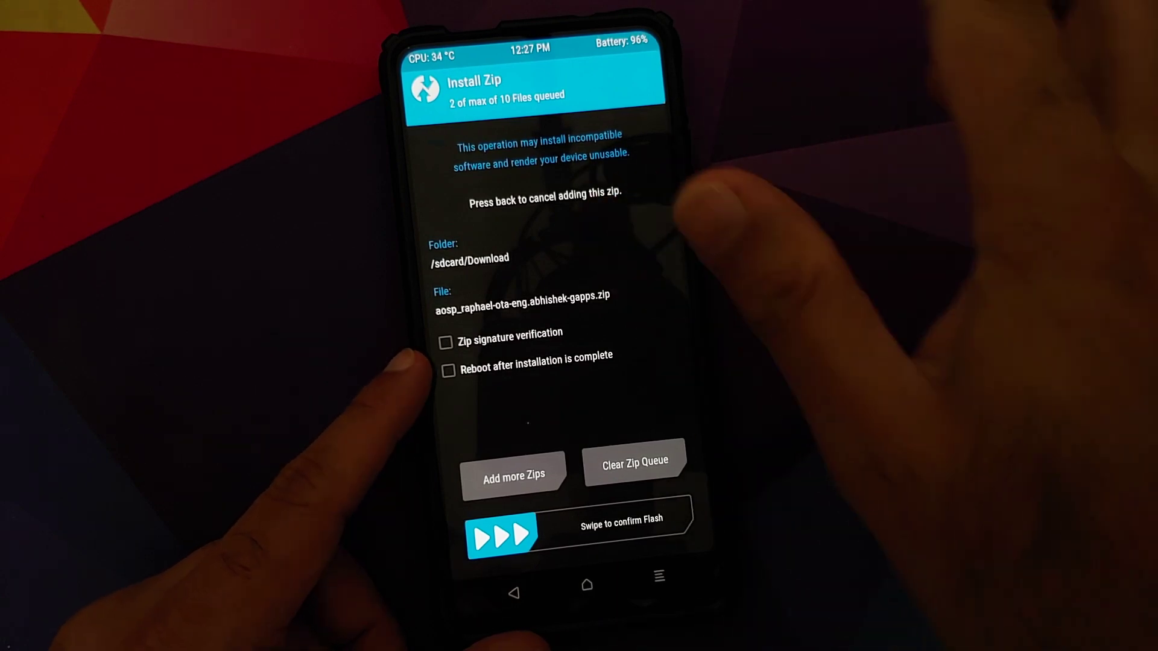
{"action": "left_click_drag", "start_coordinate": [493, 535], "coordinate": [665, 526]}
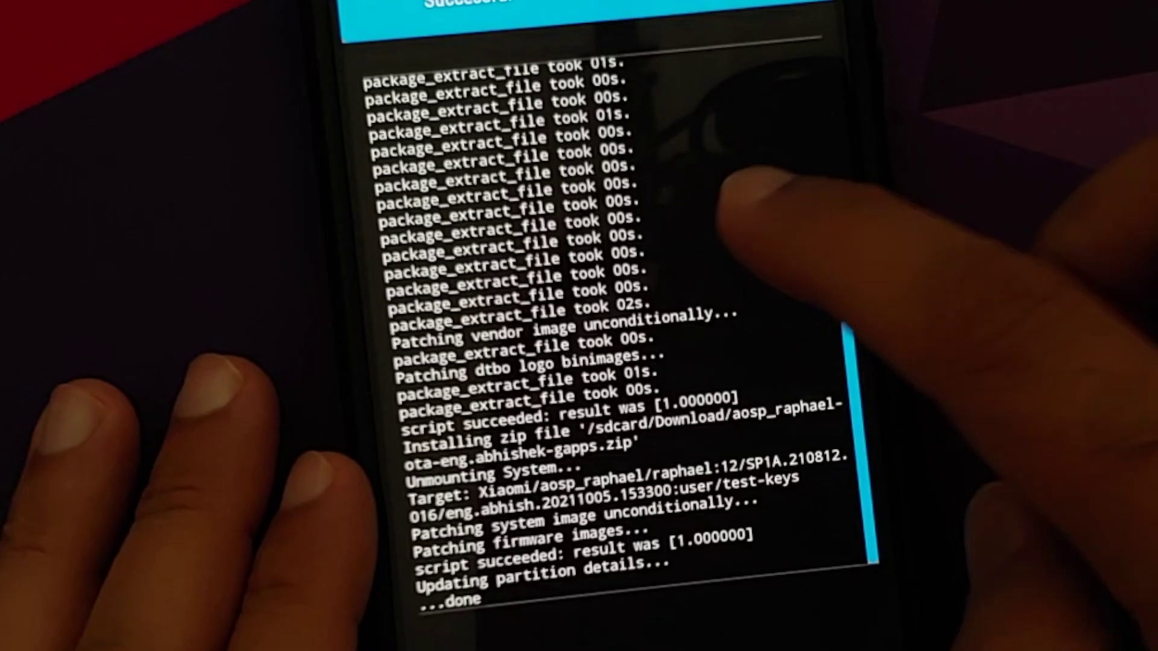
{"action": "scroll", "coordinate": [543, 316], "scroll_direction": "up", "scroll_amount": 5}
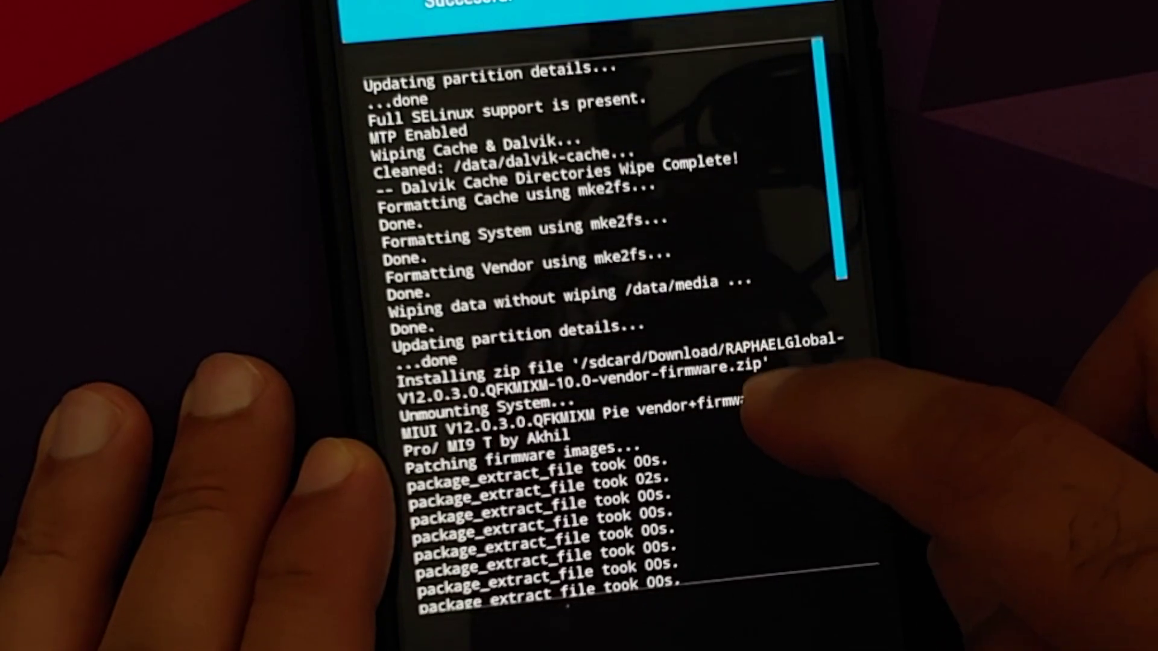
{"action": "scroll", "coordinate": [768, 398], "scroll_direction": "down", "scroll_amount": 3}
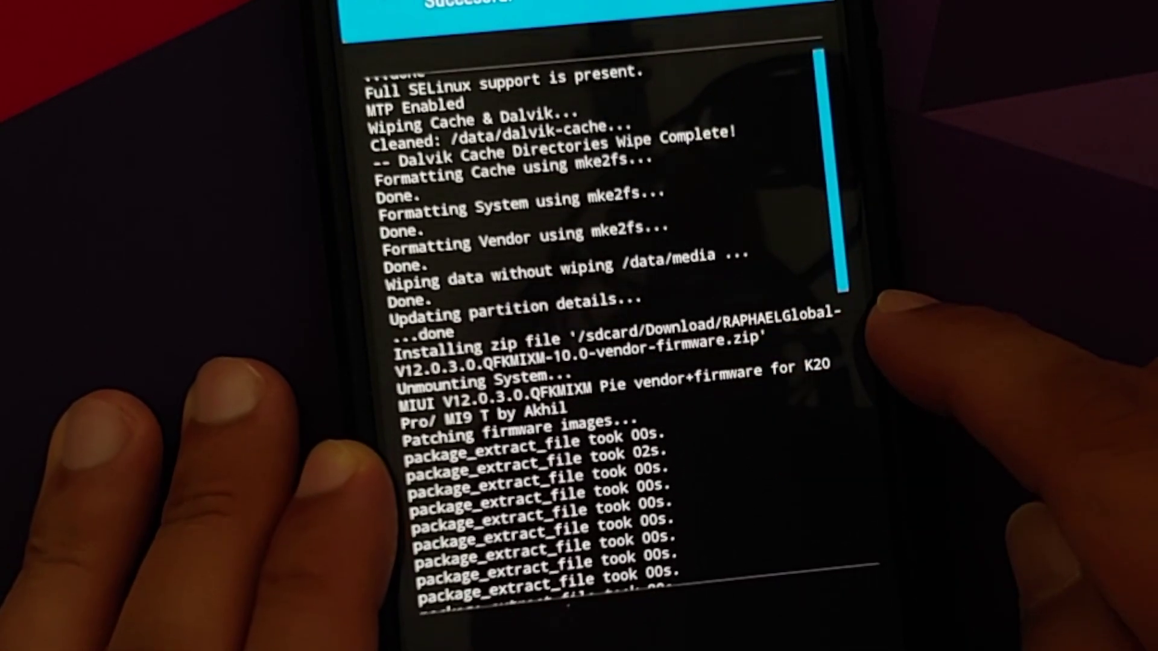
{"action": "scroll", "coordinate": [770, 362], "scroll_direction": "down", "scroll_amount": 3}
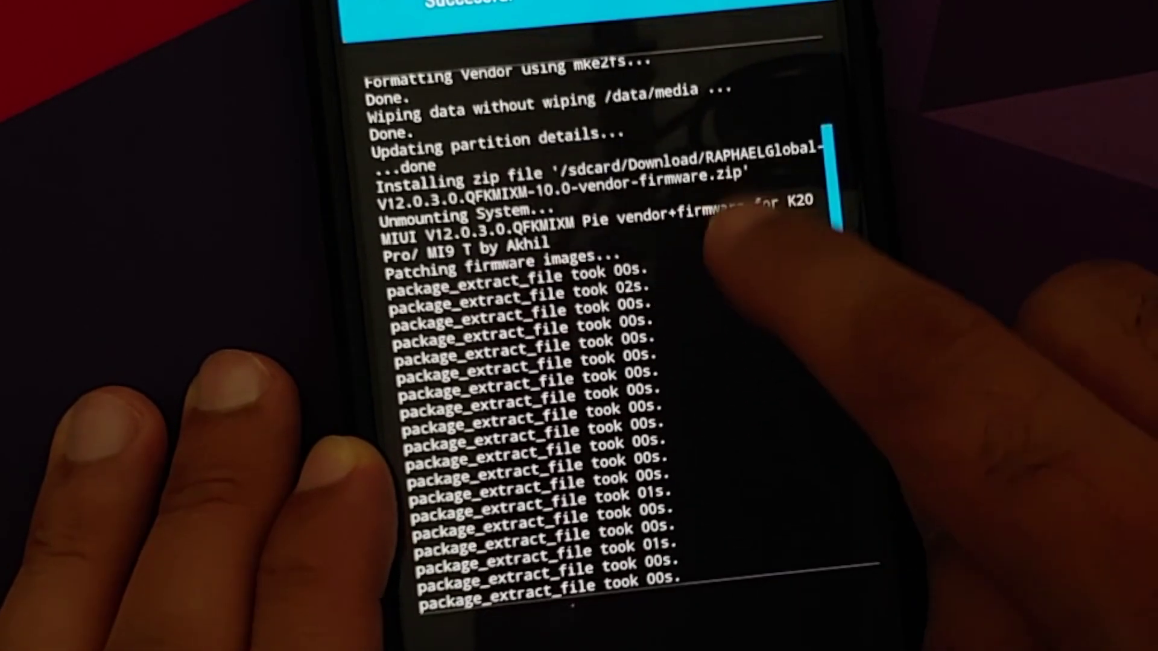
{"action": "scroll", "coordinate": [769, 317], "scroll_direction": "down", "scroll_amount": 5}
{"action": "scroll", "coordinate": [742, 271], "scroll_direction": "down", "scroll_amount": 3}
{"action": "scroll", "coordinate": [615, 334], "scroll_direction": "down", "scroll_amount": 2}
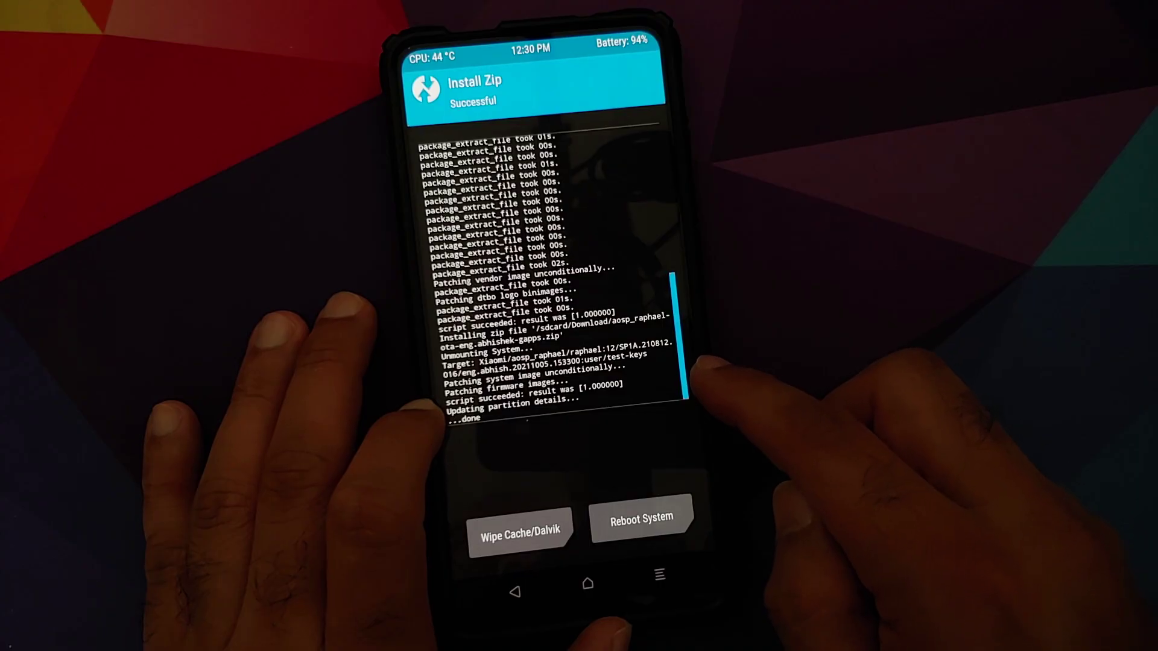
- Format the data partition via Wipe > Format Data, confirming with yes
{"action": "left_click", "coordinate": [587, 584]}
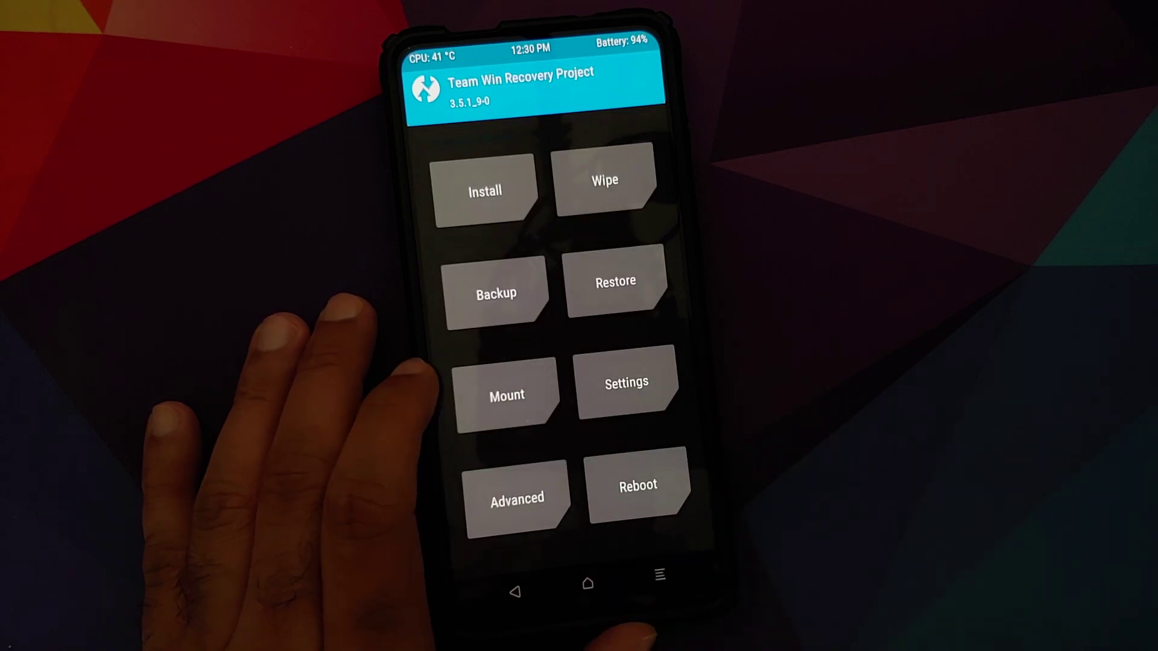
{"action": "left_click", "coordinate": [604, 180]}
{"action": "left_click", "coordinate": [636, 476]}
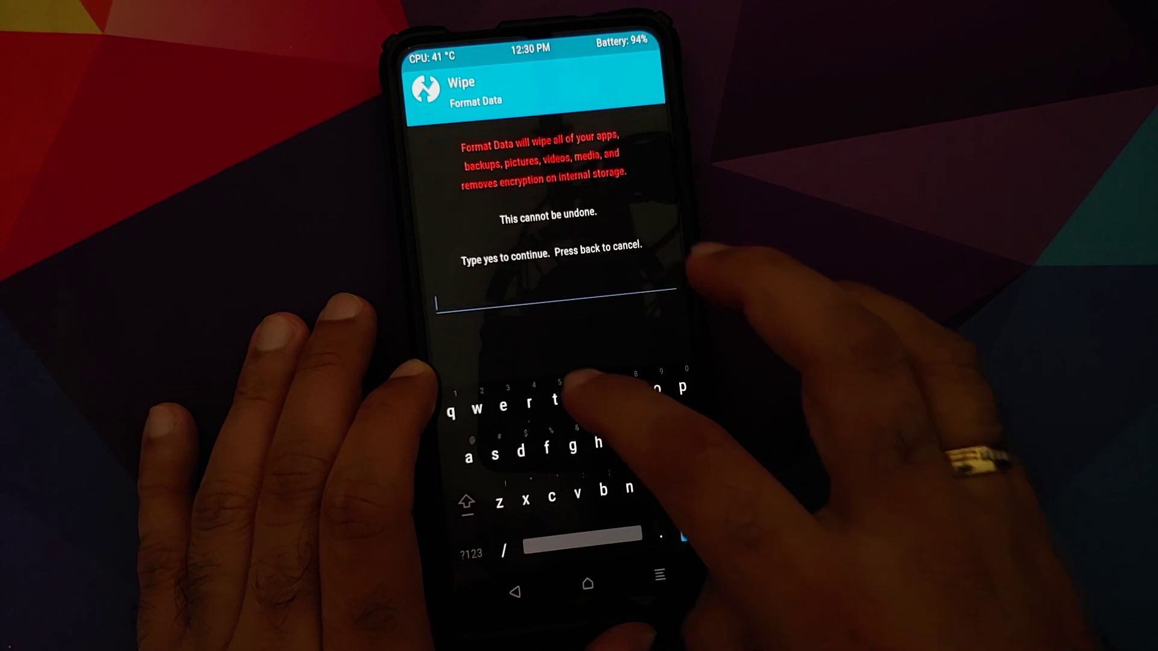
{"action": "type", "text": "yes"}
{"action": "key", "text": "Return"}
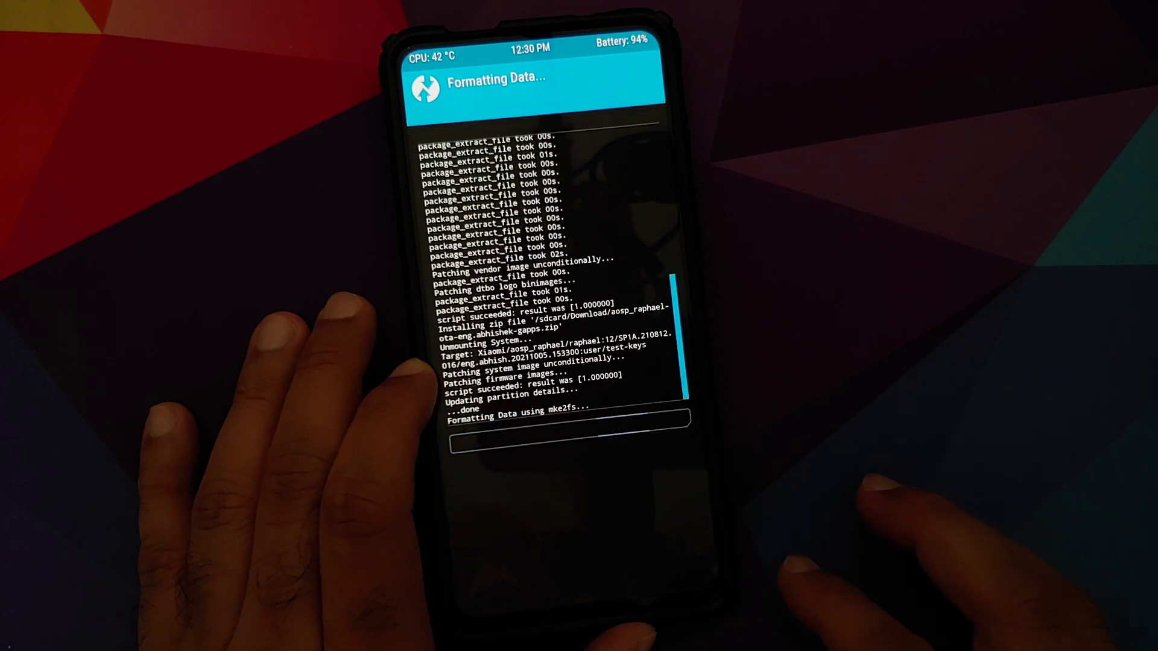